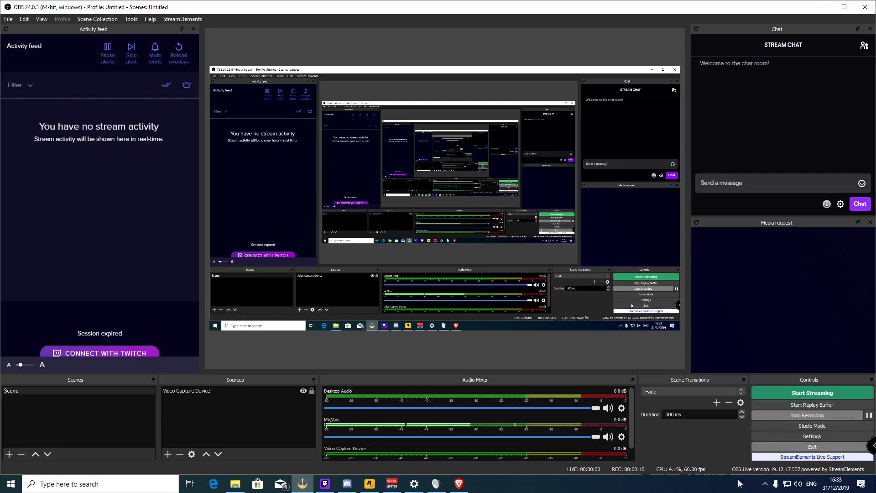
- Bring up the VoiceMeeter Potato mixer to show the ROCCAT and Elgato hardware outputs
click(391, 484)
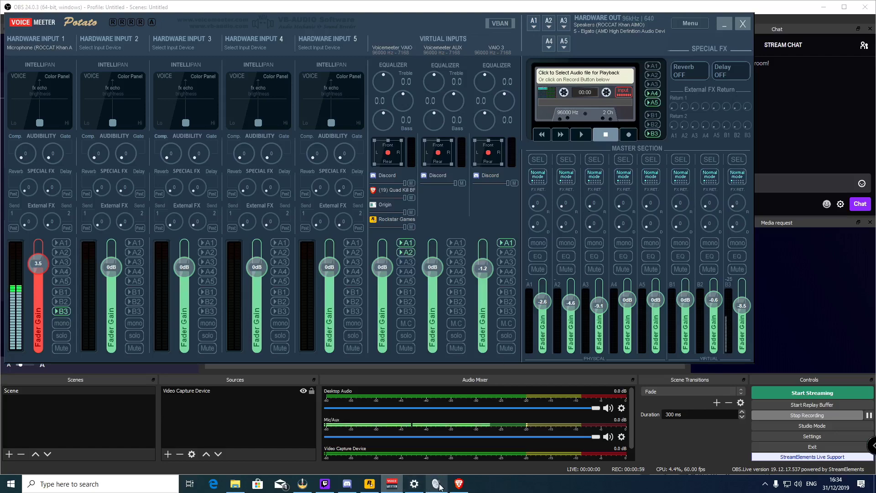
- Check the Sound playback list, scrolled to VoiceMeeter Input as default, then return to the mixer
click(414, 483)
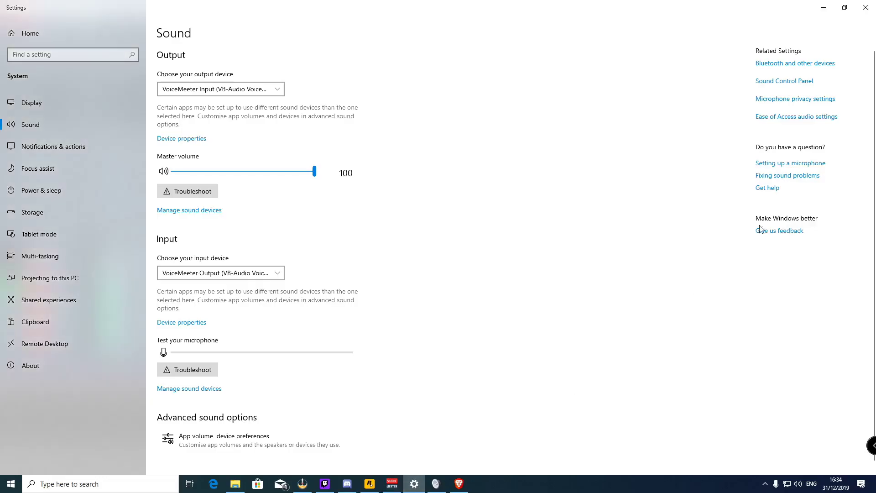
click(781, 84)
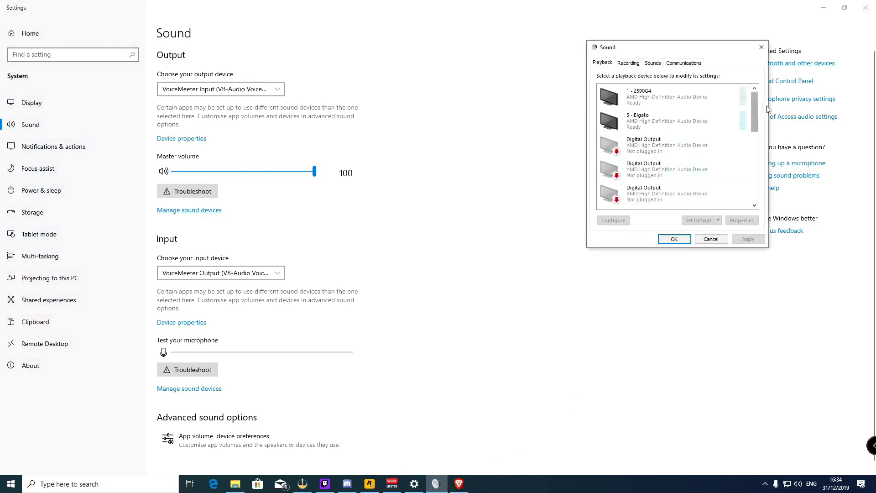
drag(754, 110, 754, 184)
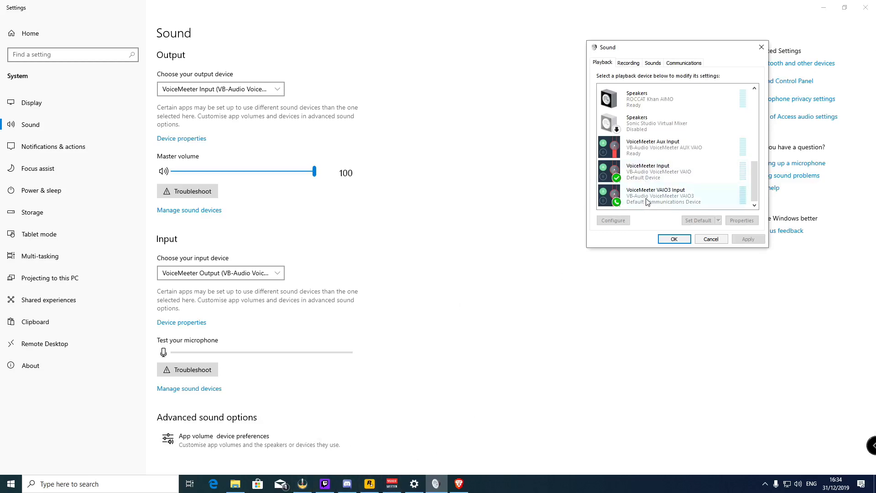
click(393, 488)
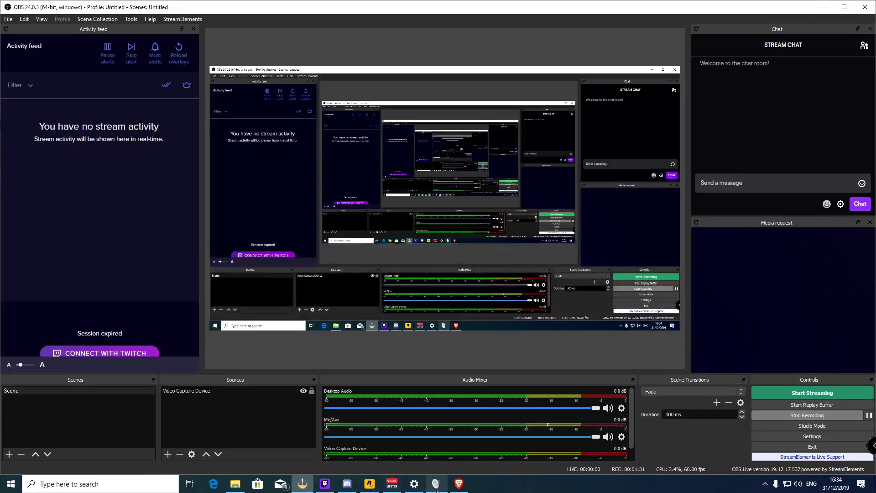
- Enable A2 on the Voicemeeter VAIO strip so desktop audio also reaches the Elgato
click(459, 484)
click(459, 484)
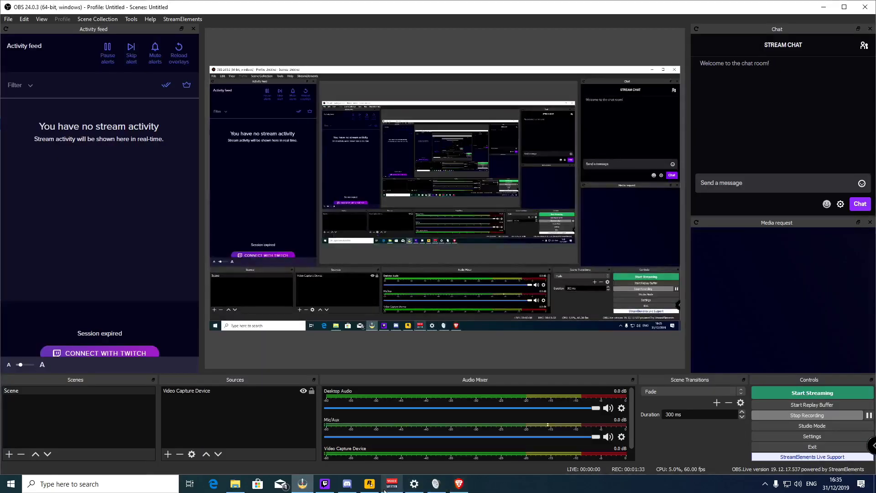
click(392, 484)
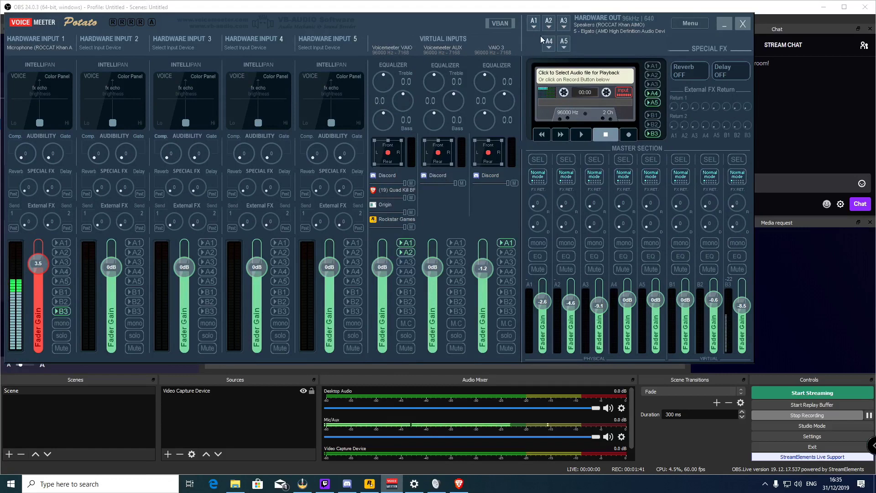
click(408, 252)
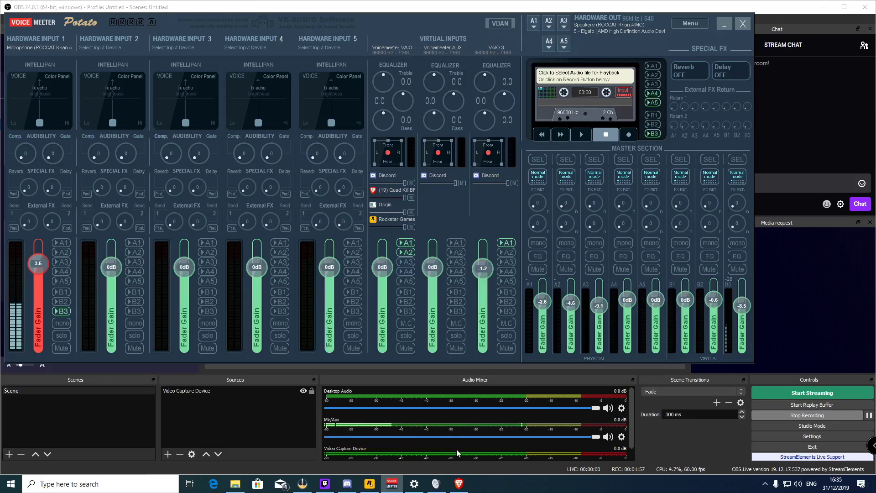
- Play the Quad Kill BF109 video while watching OBS meters, then pause it at 0:13
click(458, 486)
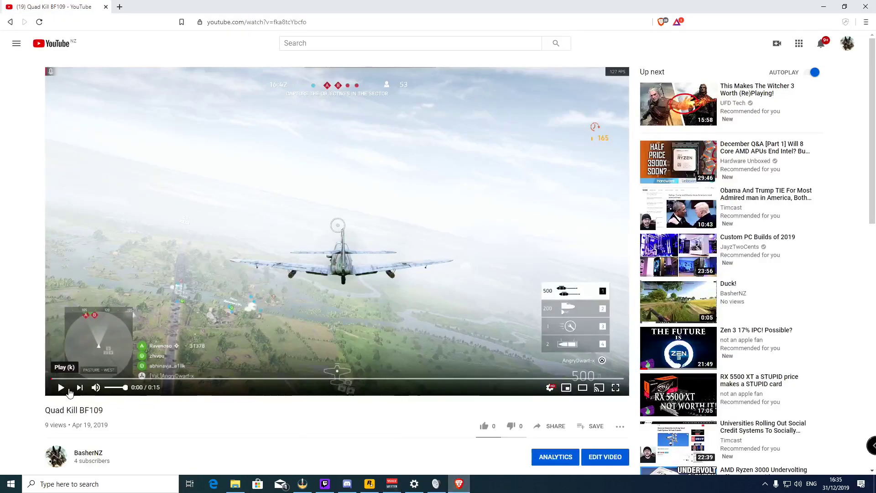
click(60, 387)
click(461, 486)
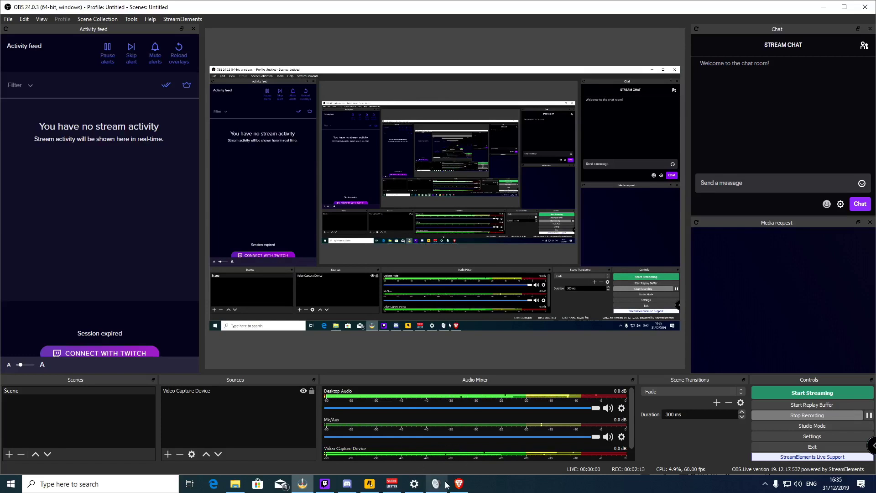
click(459, 484)
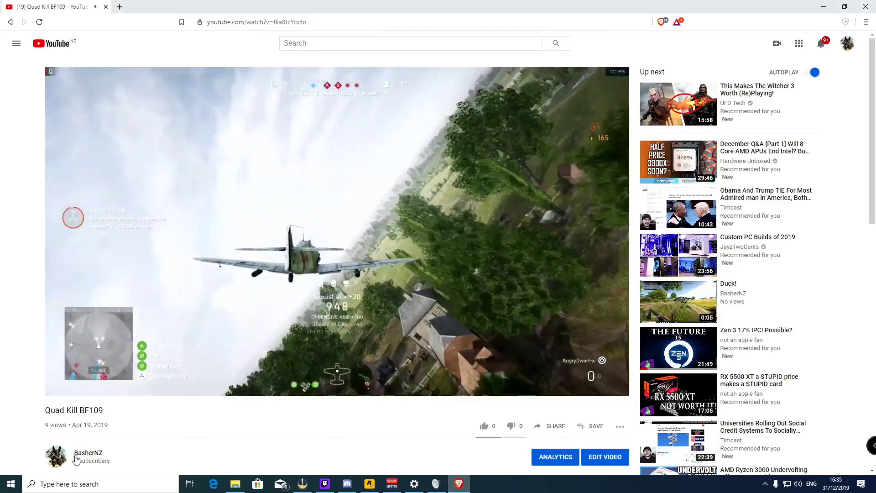
click(61, 387)
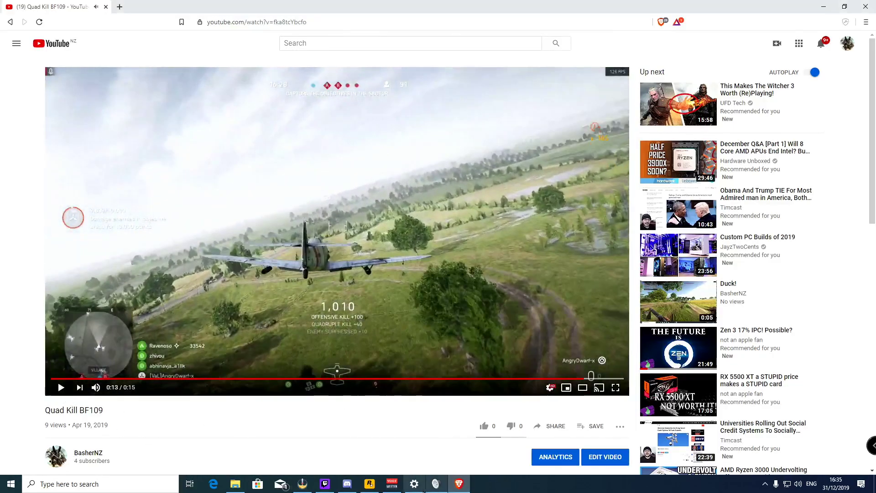
click(436, 487)
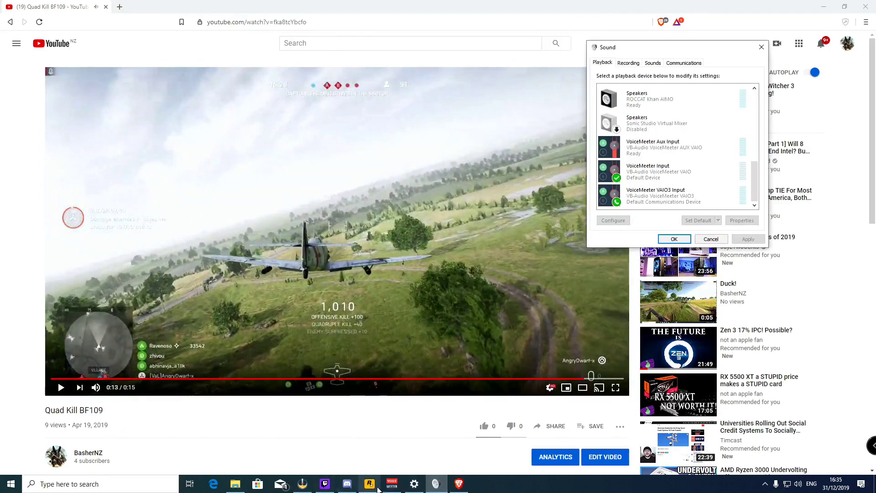
- Turn off A2 on the VAIO desktop audio strip in VoiceMeeter
click(391, 486)
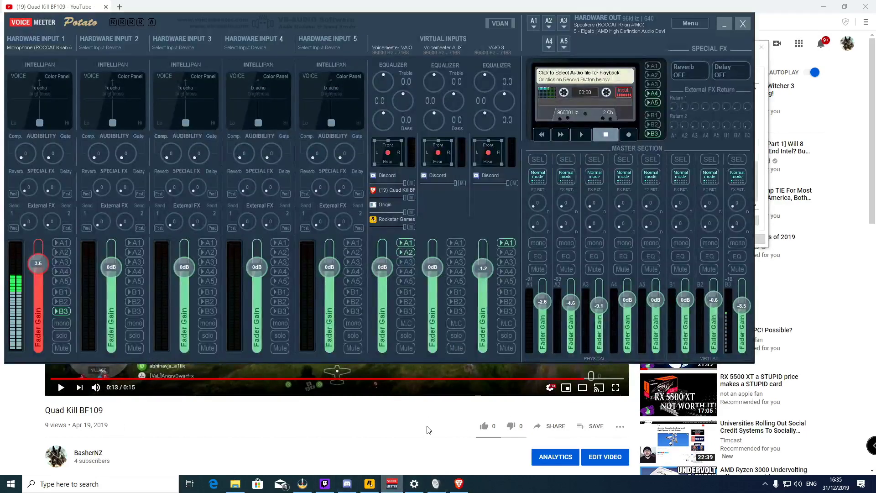
click(303, 484)
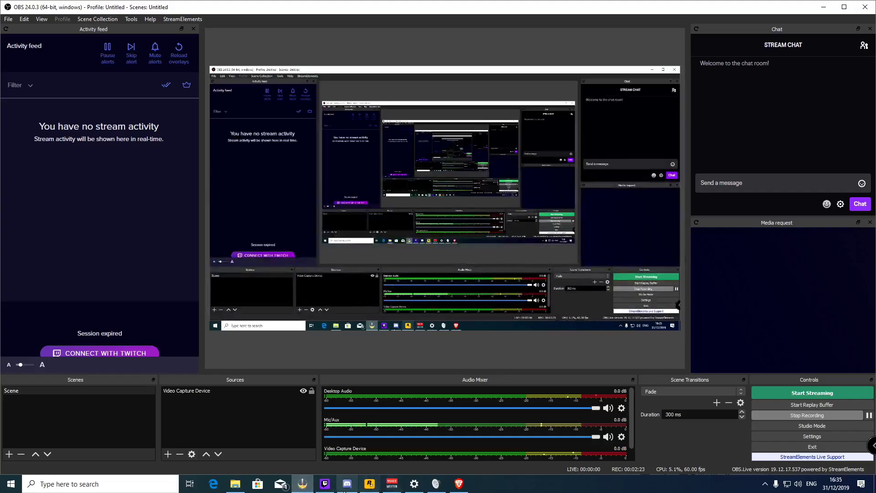
click(387, 487)
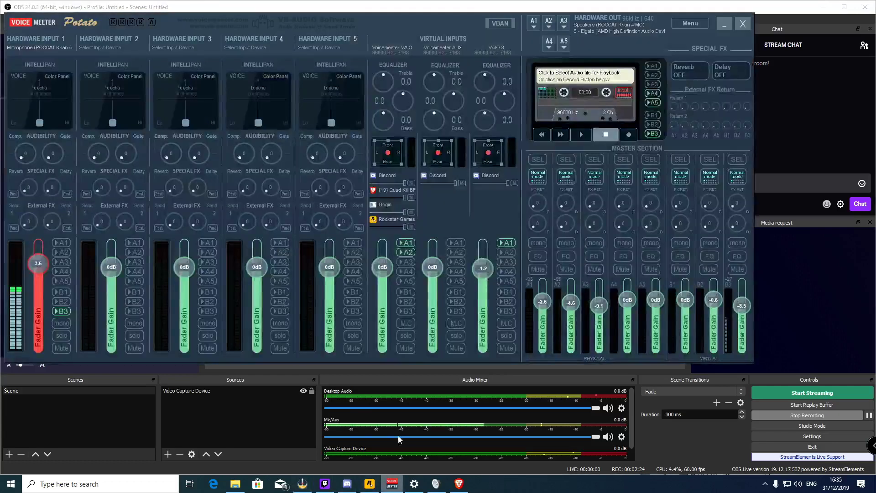
click(407, 253)
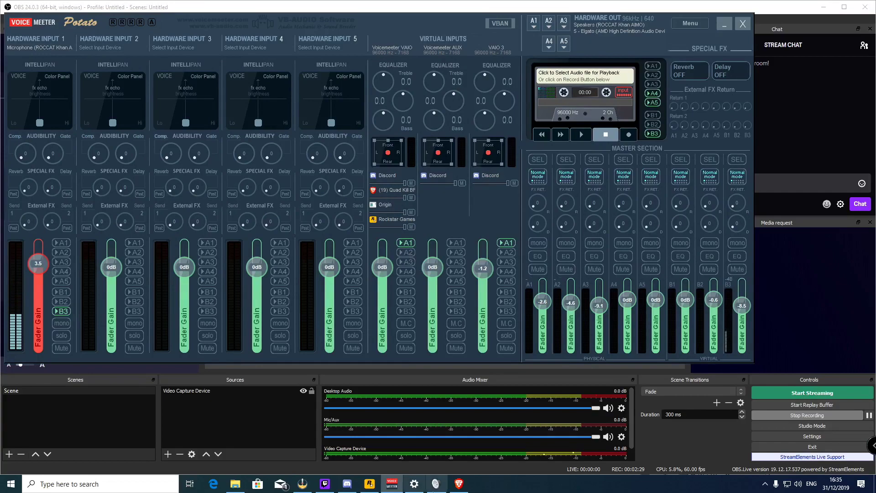
- Replay the Quad Kill BF109 video and check OBS's Desktop Audio meter responding
click(458, 483)
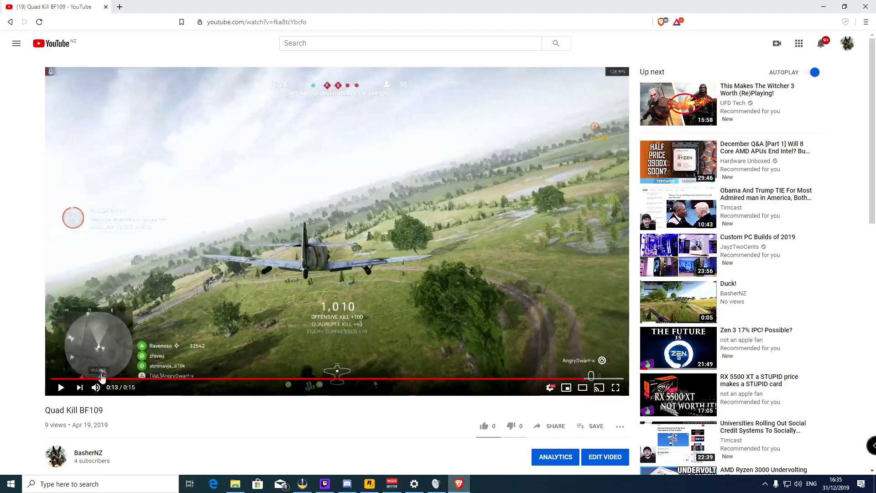
click(56, 387)
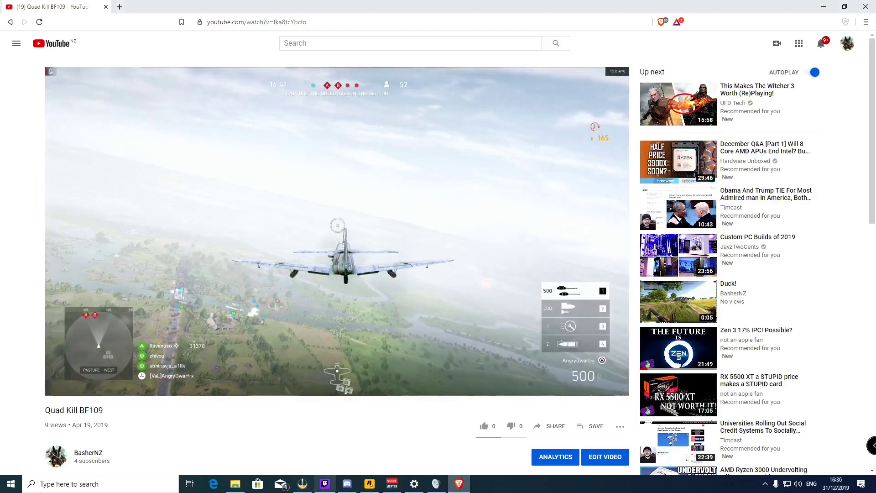
click(280, 484)
click(302, 484)
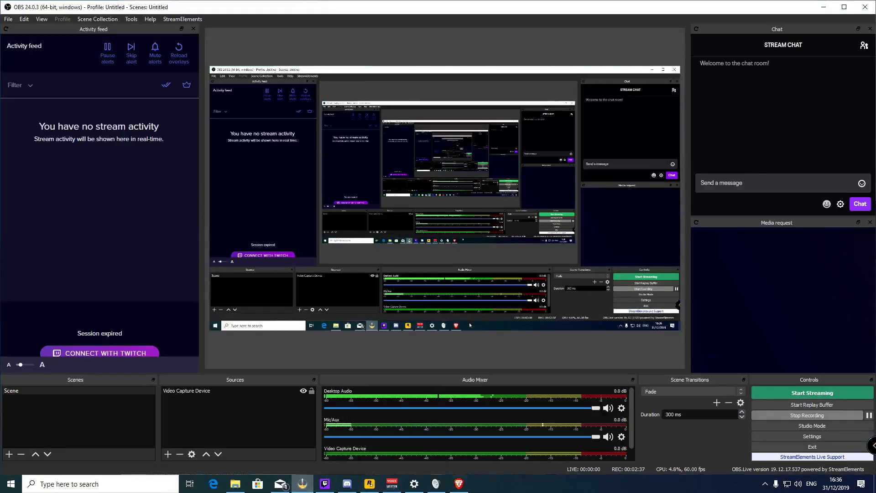
click(458, 485)
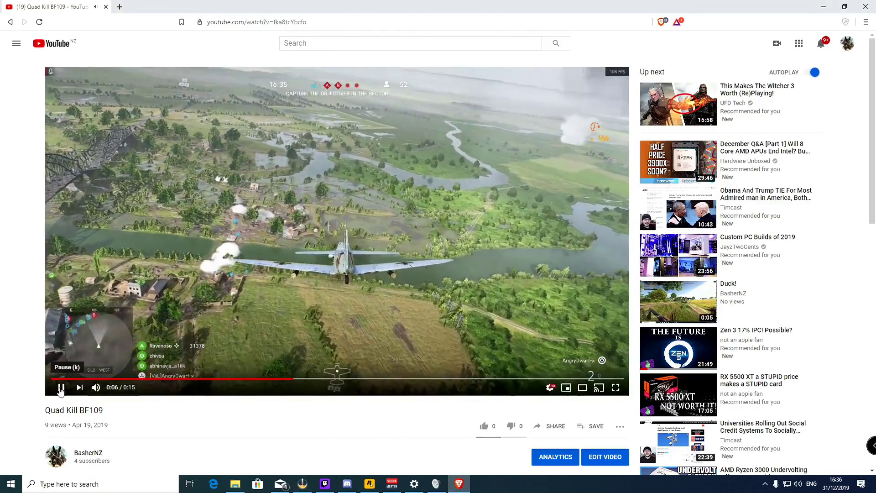
click(458, 485)
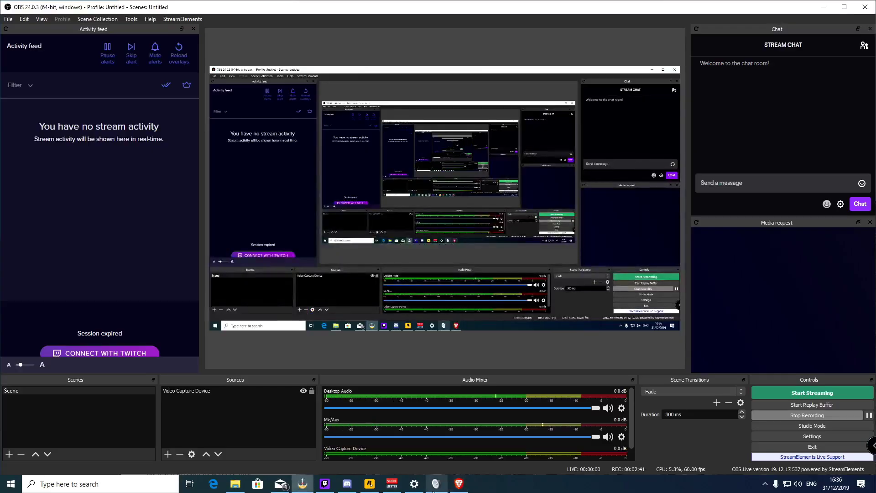
- Bring the VoiceMeeter mixer over OBS, showing Hardware Input 1 microphone routed to B3
click(395, 487)
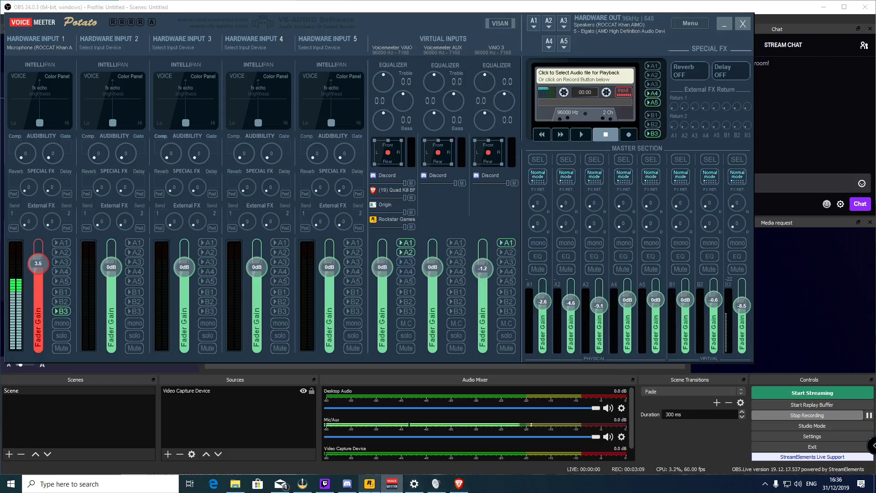
- Show Discord's Voice & Video settings: VoiceMeeter VAIO3 Output as input, VAIO3 Input as output
click(354, 490)
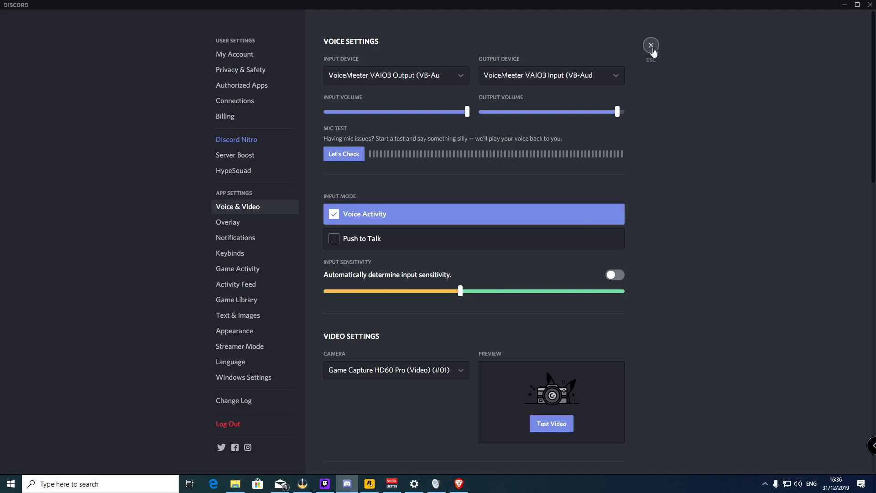
- Cycle between the YouTube page, VoiceMeeter and OBS, ending on OBS with Mic/Aux showing signal
click(457, 485)
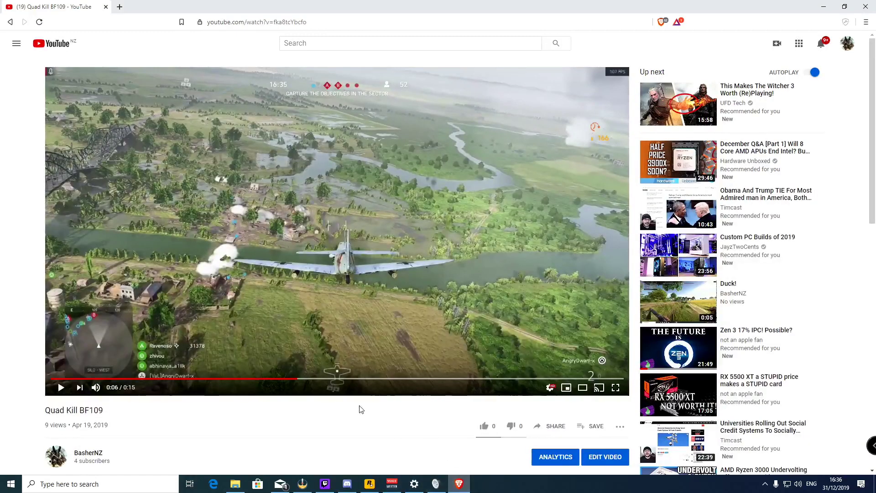
click(391, 484)
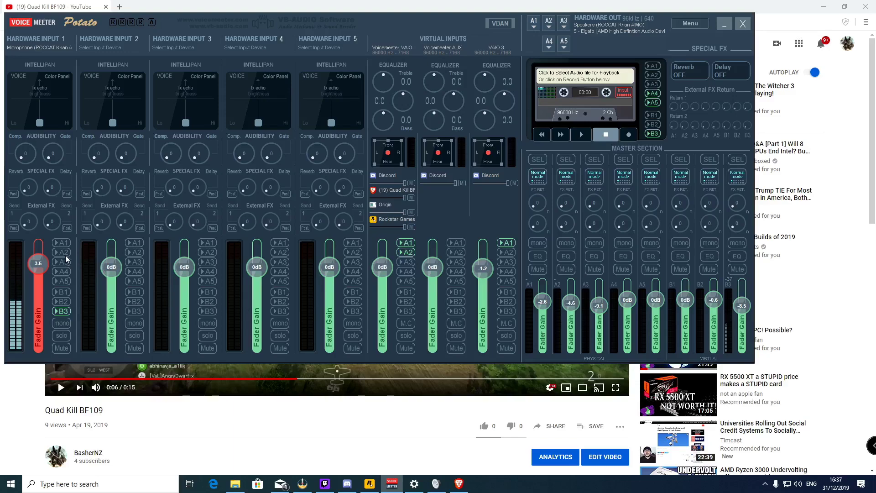
click(443, 485)
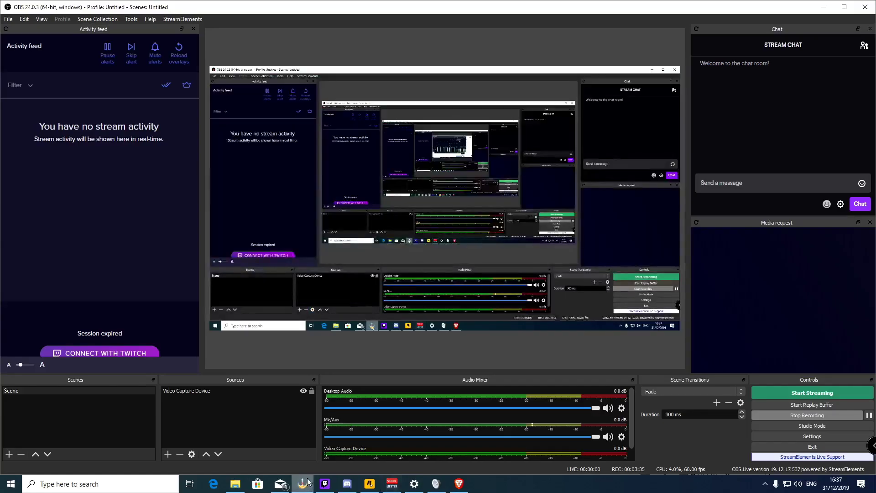
click(460, 486)
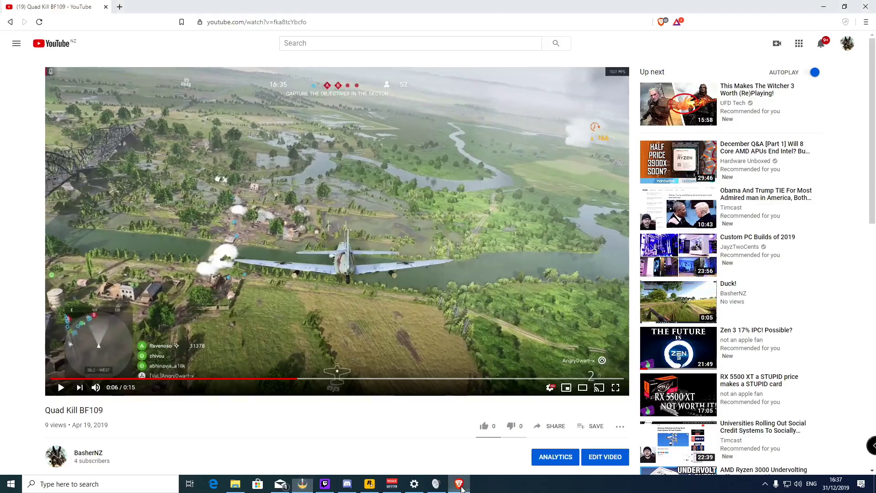
click(391, 486)
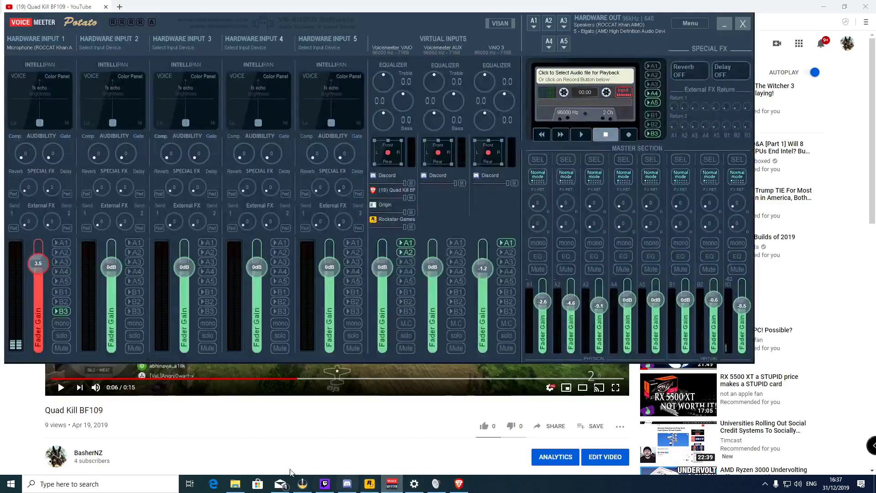
click(302, 484)
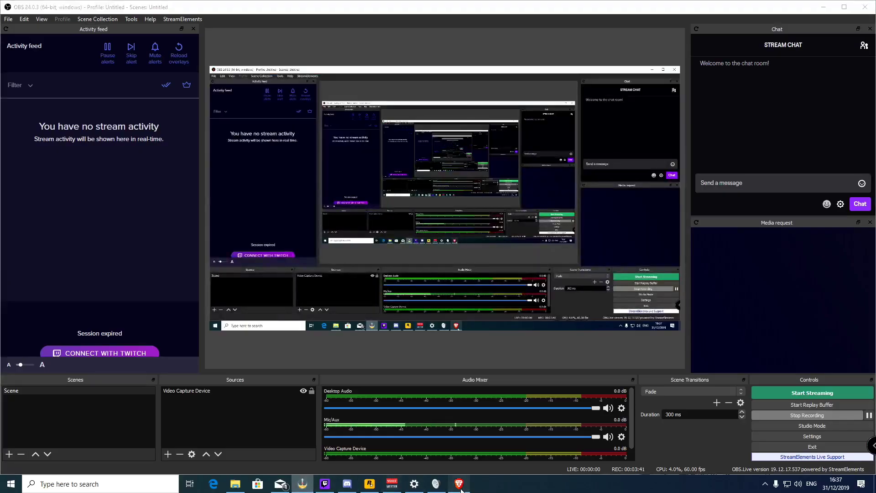
click(459, 485)
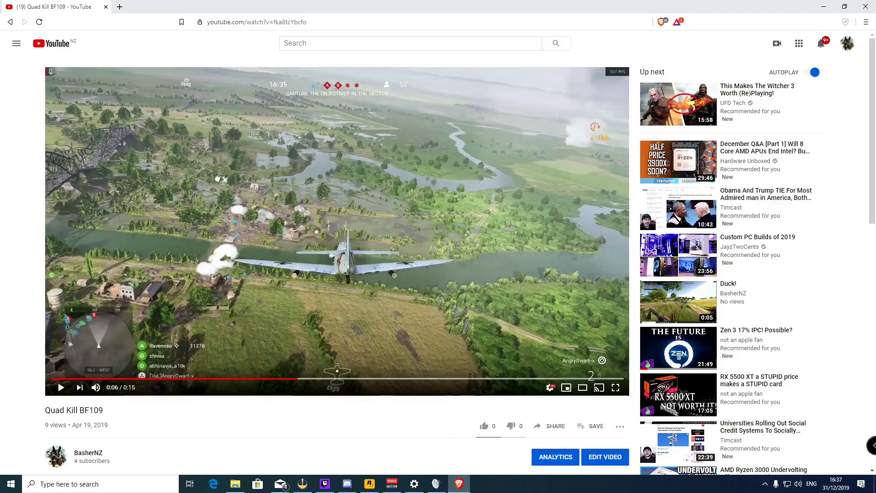
click(303, 485)
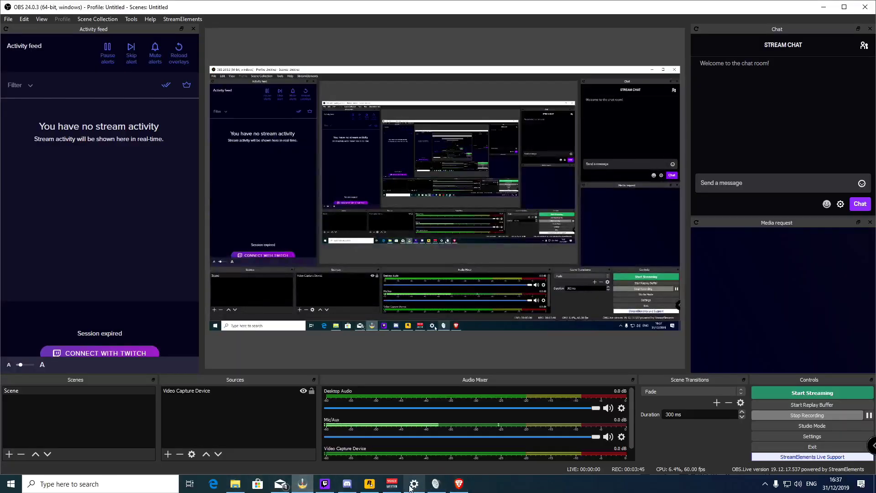
- Enable A2 on the Hardware Input 1 microphone and disable A2 on the VAIO 3 strip
click(391, 484)
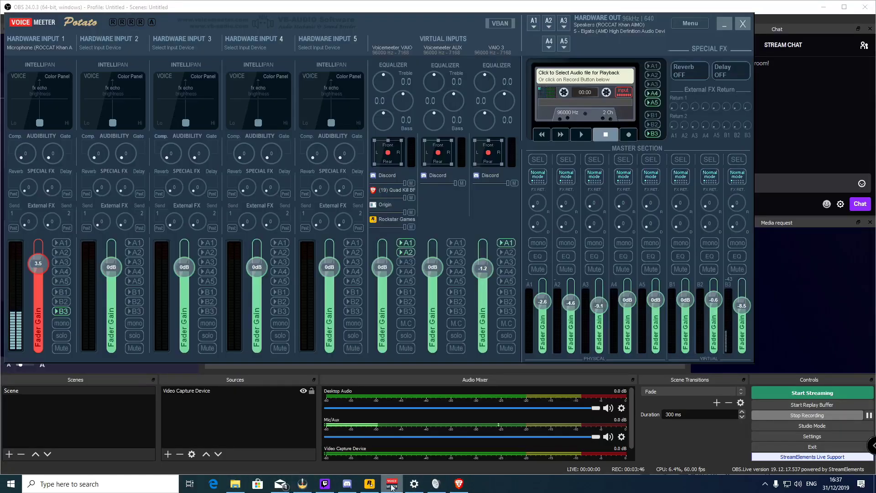
click(58, 253)
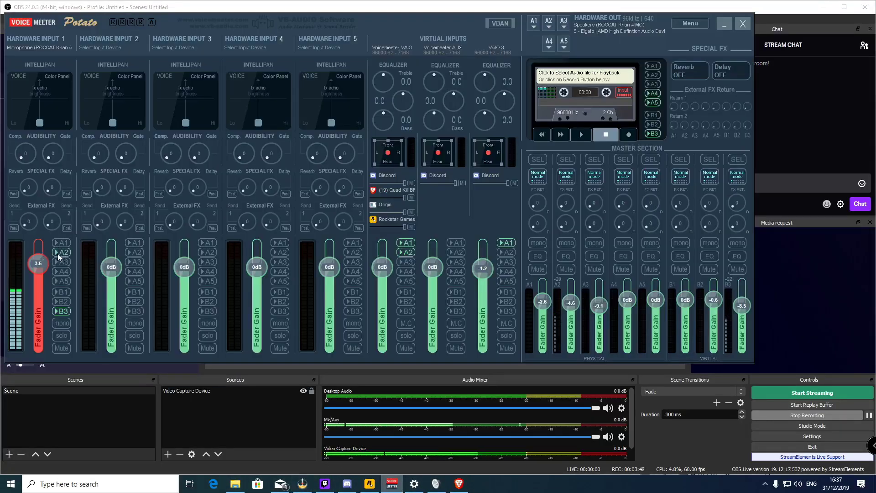
click(509, 253)
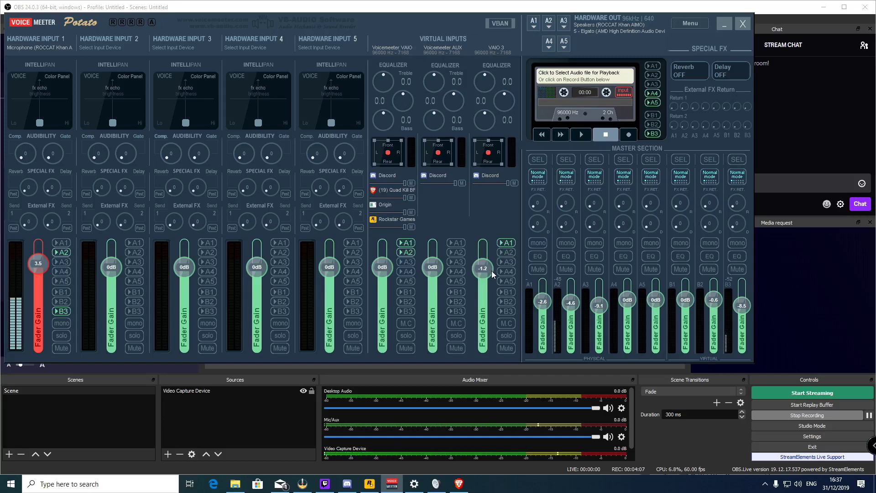